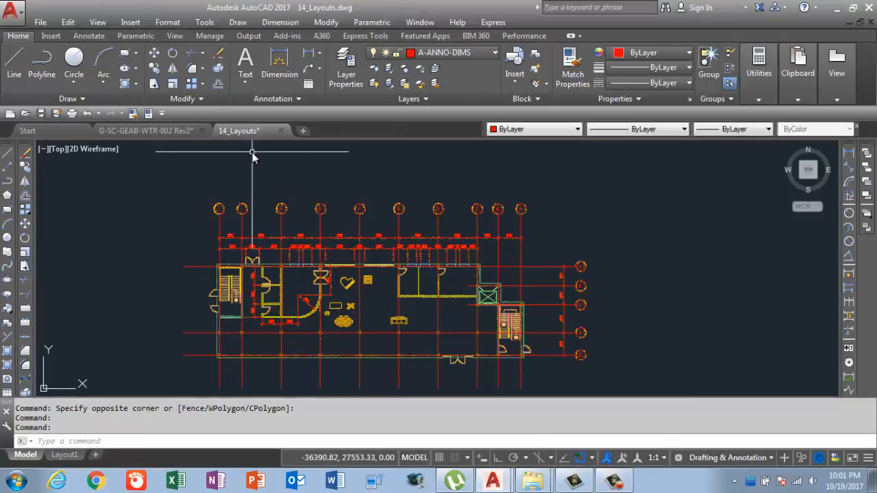
- Look over the ground floor plan in the G-SC-GEAB-WTR-002 Rev2 drawing, and return to the 14_Layouts drawing
click(168, 130)
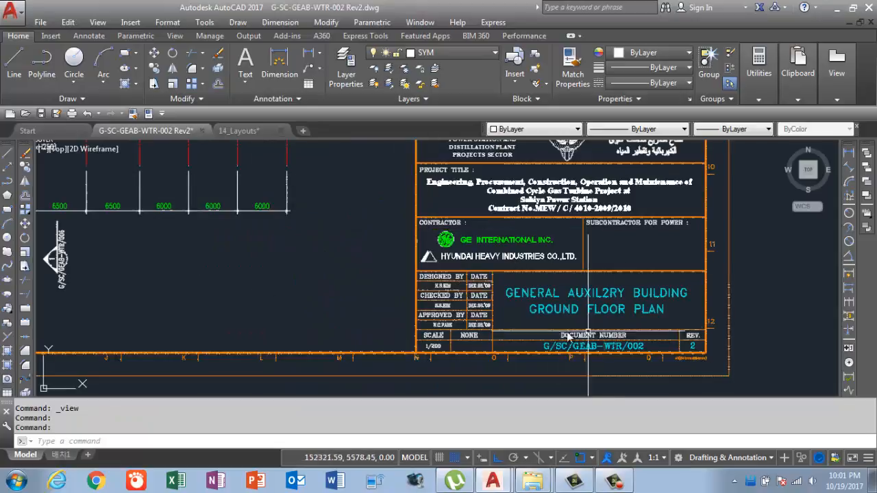
scroll(517, 315, down, 5)
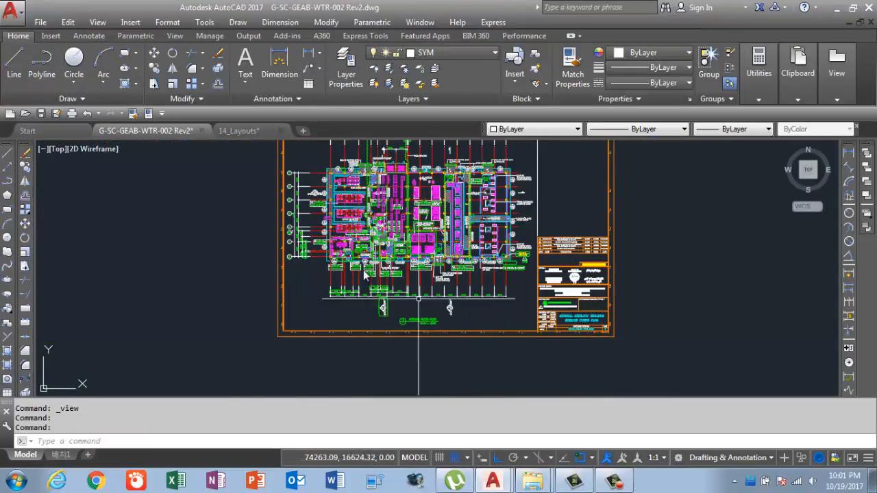
middle_drag(386, 279, 360, 339)
click(246, 131)
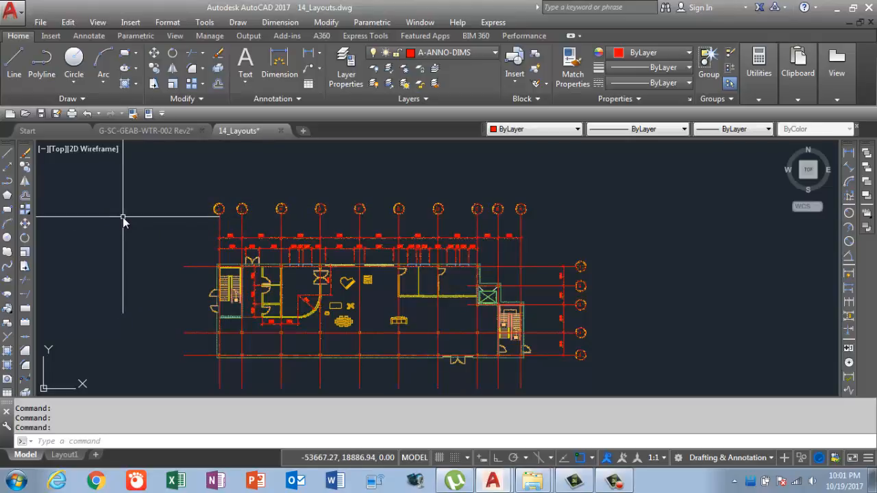
- Restore the saved custom model view Office in the 14_Layouts drawing
click(58, 152)
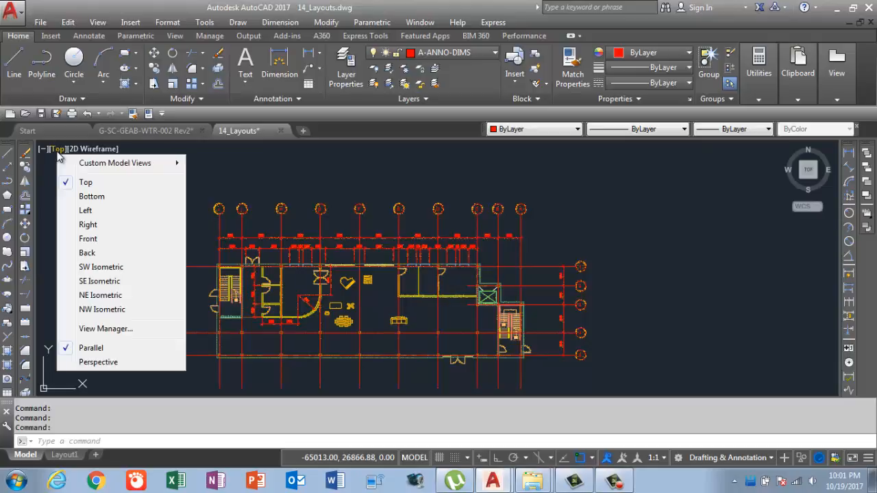
mouse_move(74, 165)
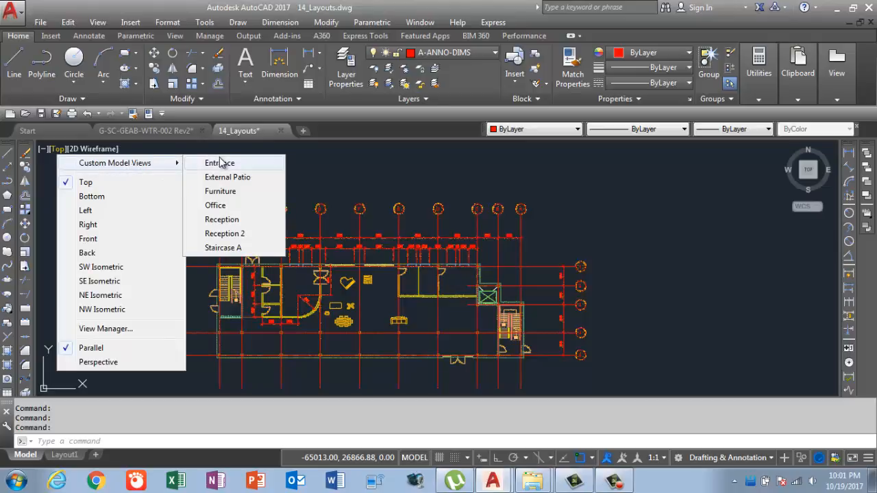
click(232, 208)
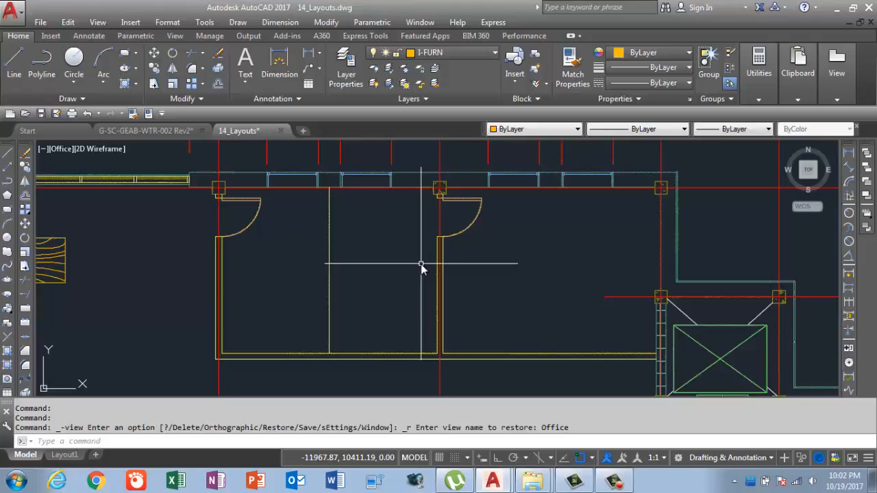
- Move far away from the floor plan and restore the saved custom model view Staircase A
scroll(452, 267, down, 10)
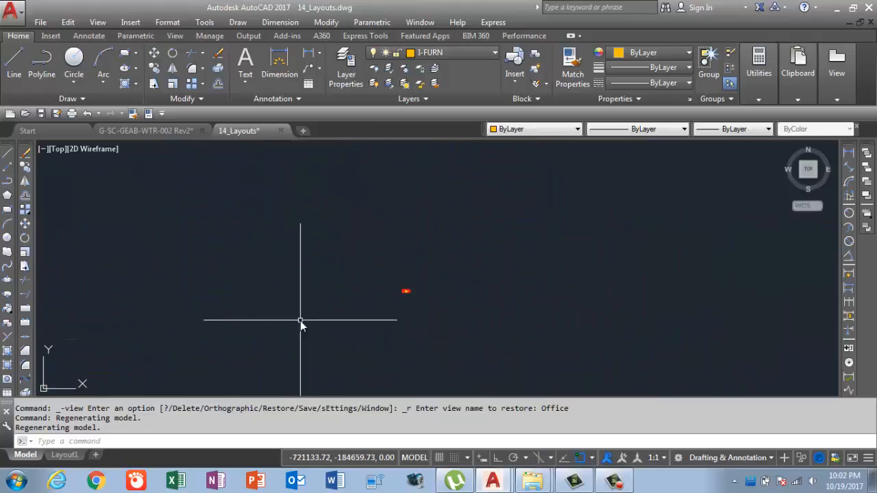
mouse_move(300, 320)
middle_down()
mouse_move(622, 274)
mouse_move(744, 274)
mouse_move(735, 280)
middle_up()
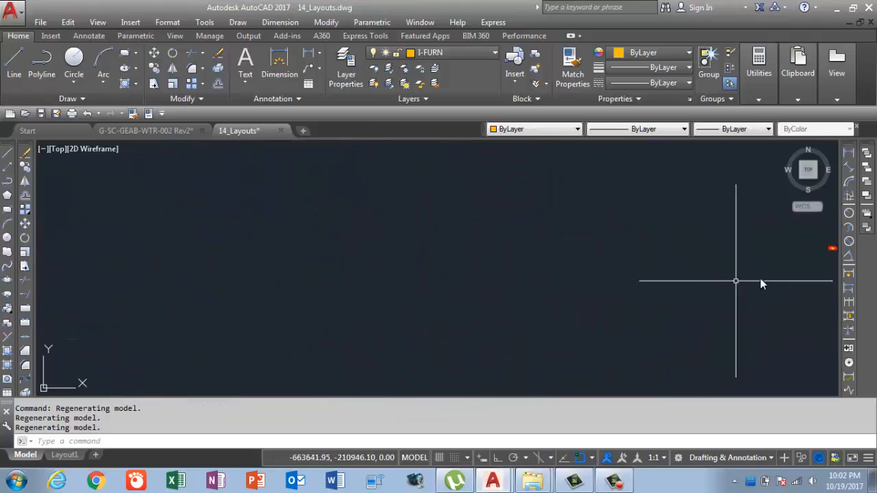
middle_drag(641, 313, 752, 302)
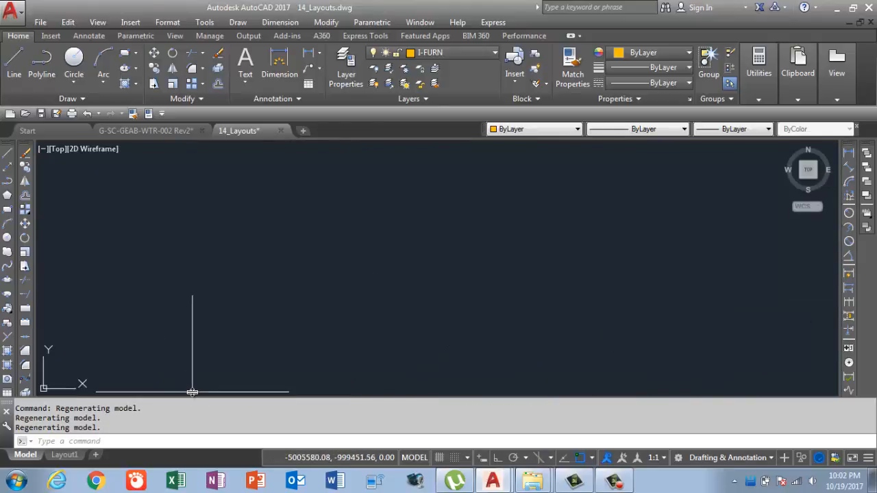
click(56, 150)
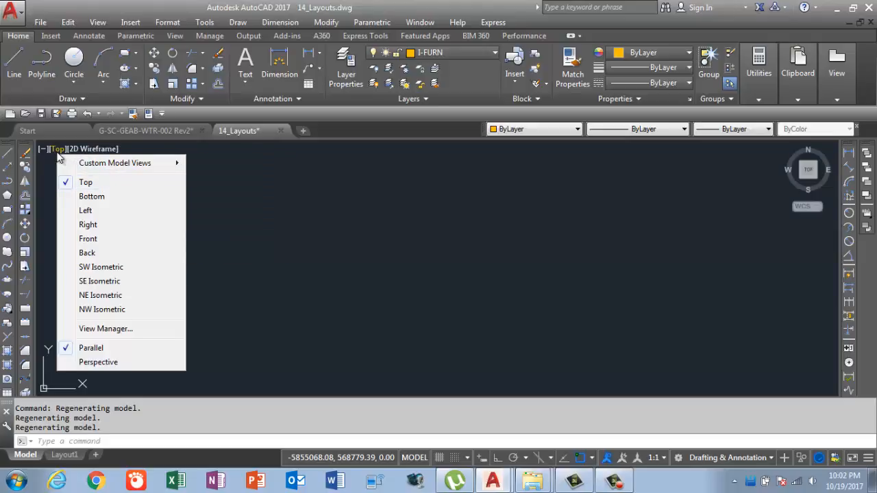
mouse_move(112, 169)
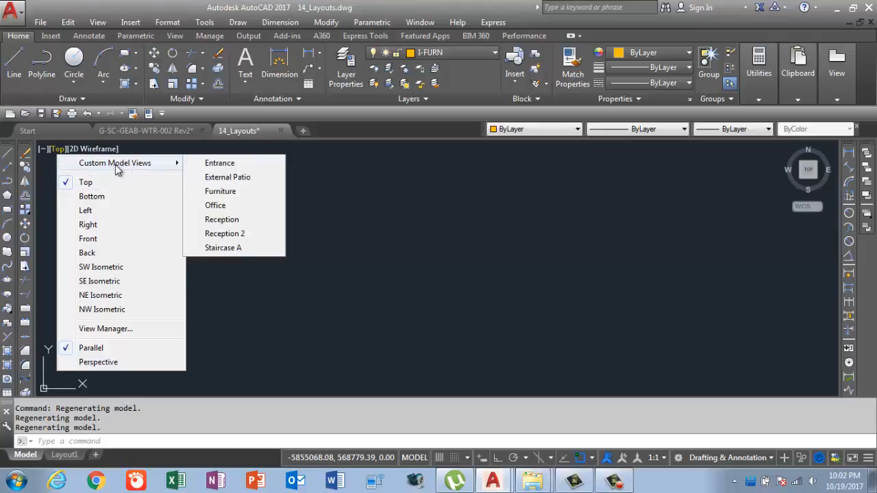
click(237, 250)
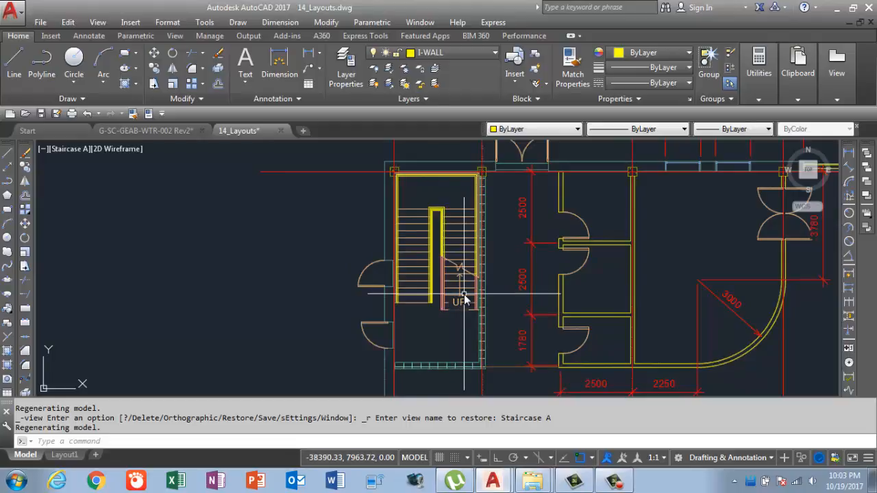
scroll(460, 305, down, 10)
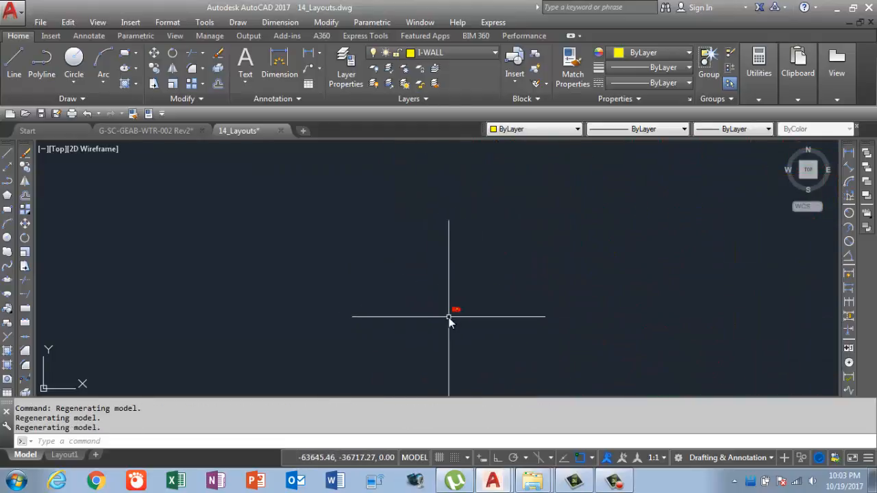
scroll(430, 327, down, 3)
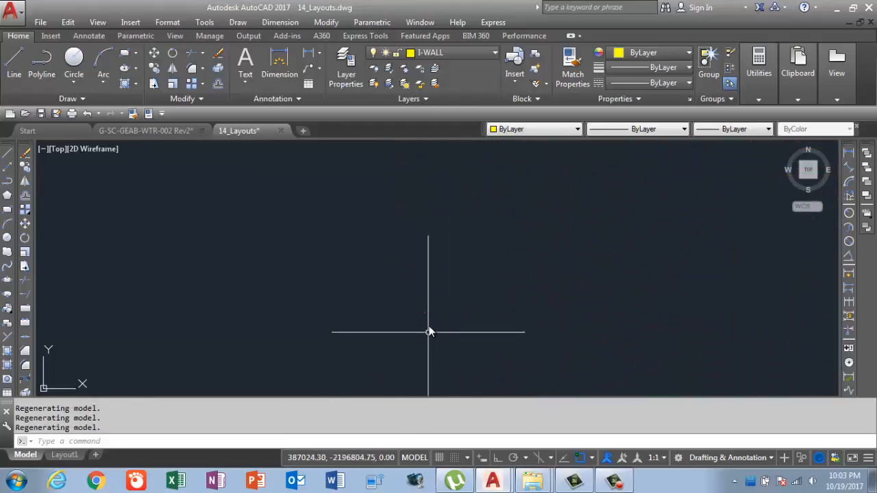
scroll(347, 203, up, 10)
scroll(362, 221, up, 6)
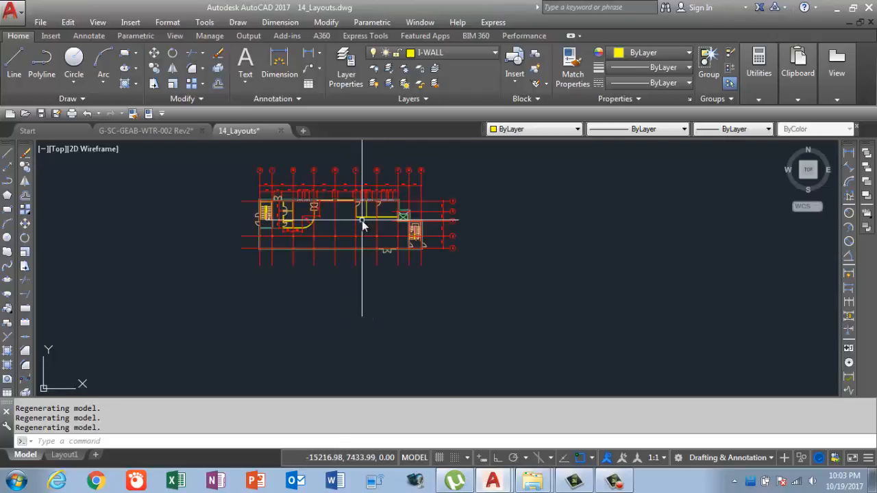
middle_drag(359, 220, 481, 274)
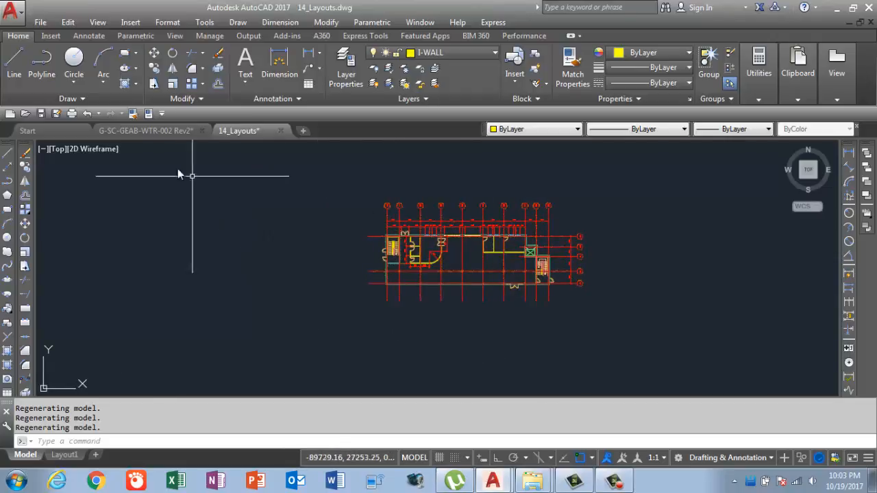
- Switch to the G-SC-GEAB-WTR-002 Rev2 drawing and inspect its title block and overall ground floor plan
click(168, 130)
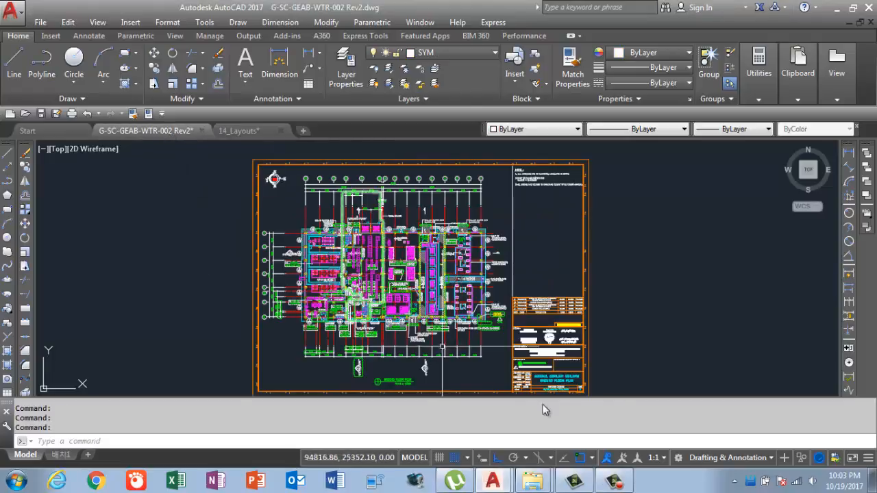
scroll(533, 363, up, 5)
scroll(534, 363, down, 10)
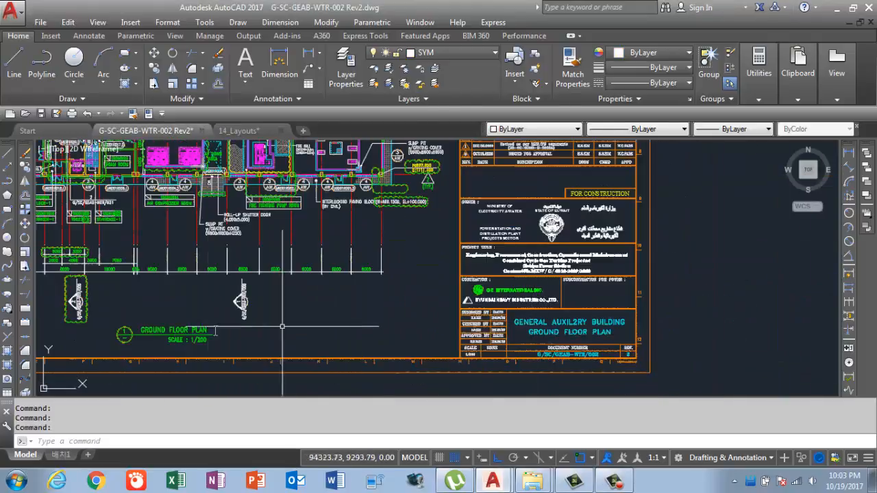
middle_drag(137, 235, 193, 298)
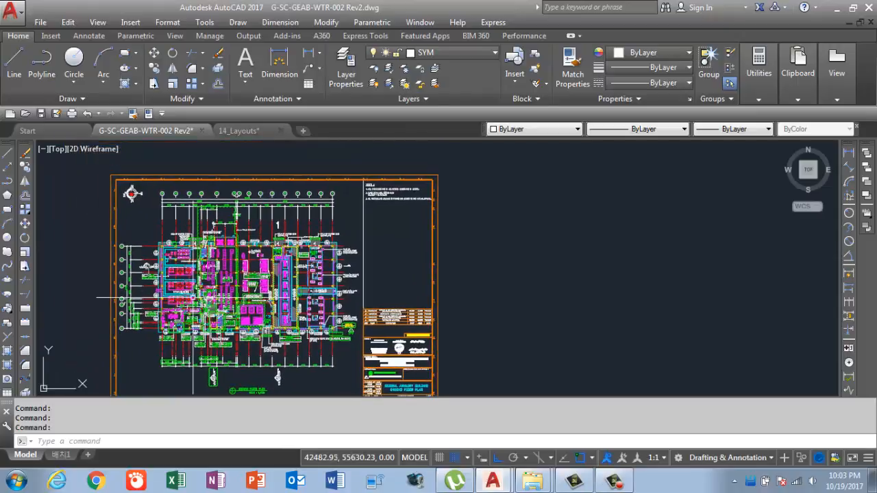
click(56, 149)
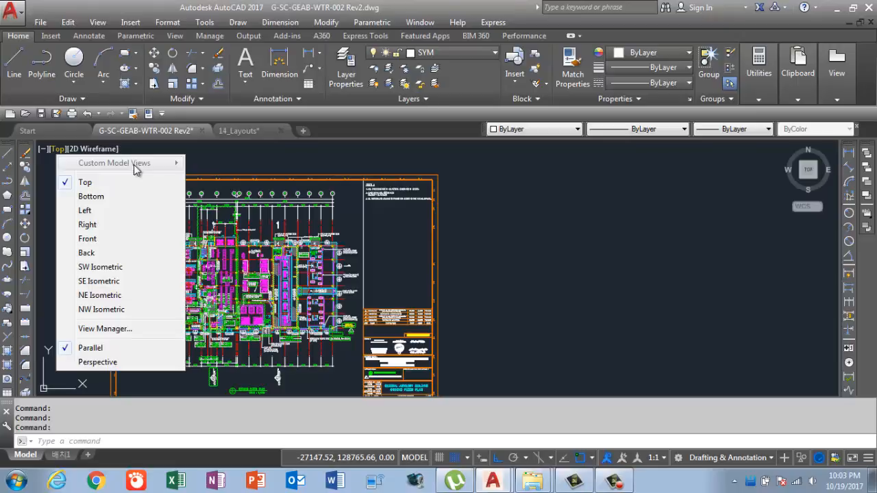
click(121, 330)
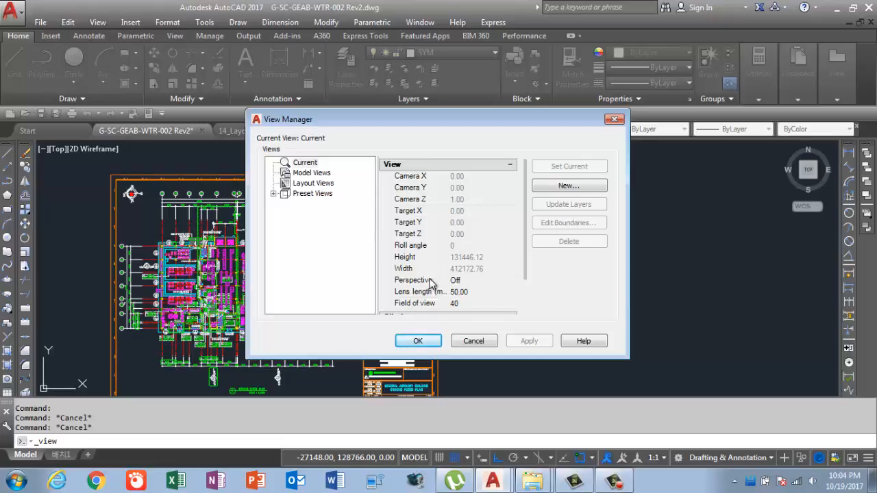
click(568, 185)
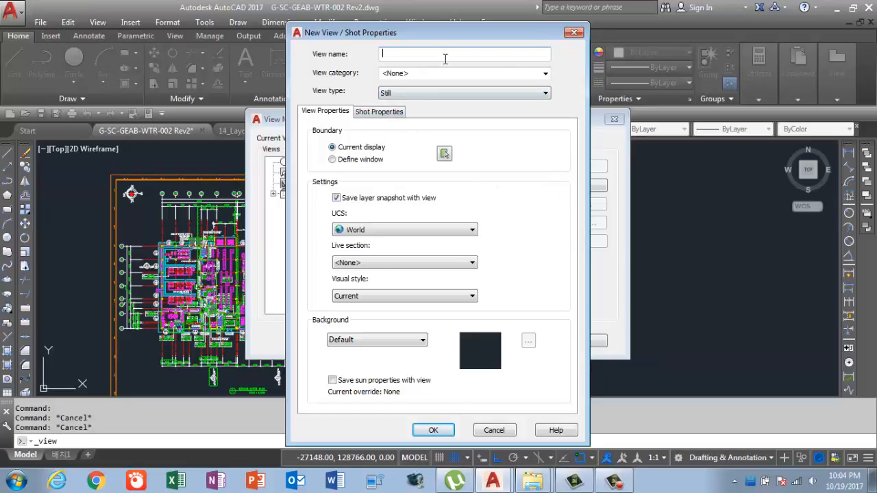
click(574, 34)
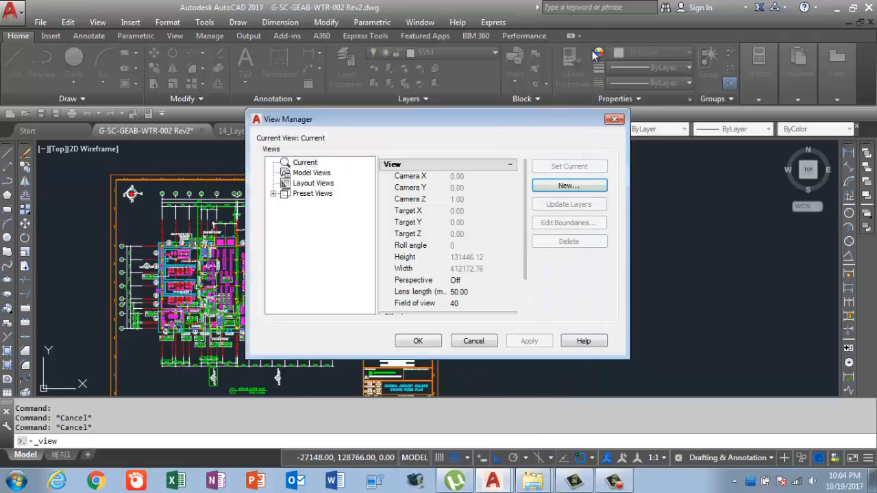
click(614, 119)
- Locate the Local Electronic Room (UGD01R007) in the ground floor plan and frame it in the current display
scroll(308, 278, up, 10)
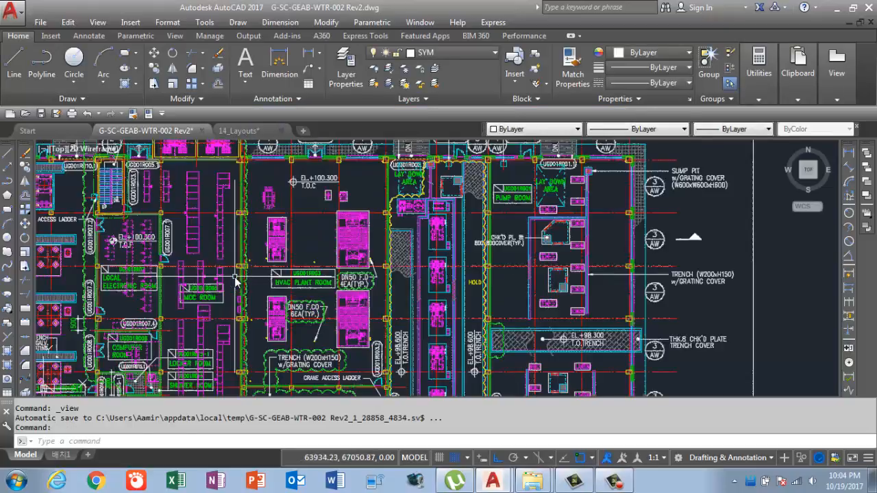
scroll(419, 281, down, 3)
scroll(419, 279, down, 5)
scroll(426, 303, up, 9)
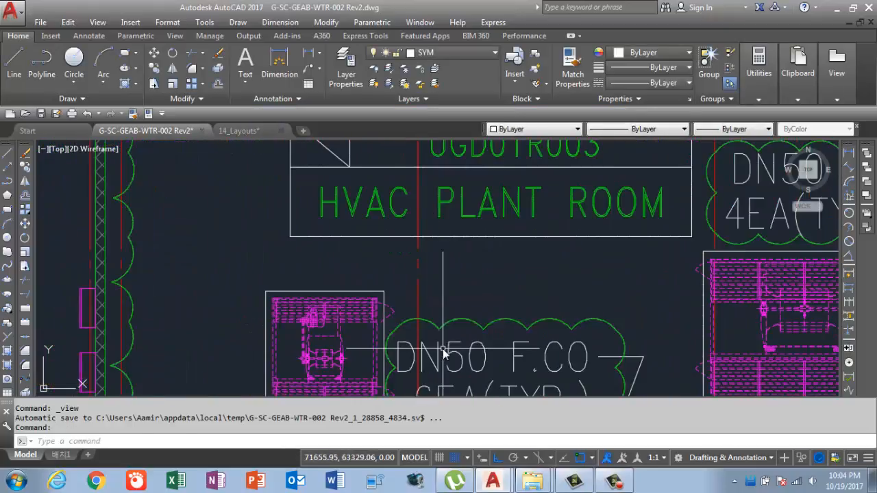
middle_drag(443, 349, 434, 201)
scroll(442, 255, down, 6)
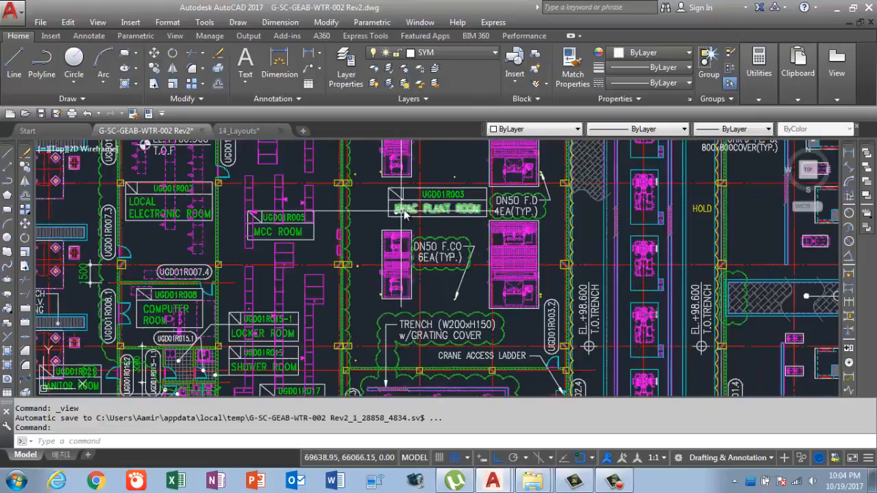
scroll(449, 271, up, 3)
scroll(457, 287, down, 4)
scroll(456, 286, down, 2)
scroll(272, 274, up, 5)
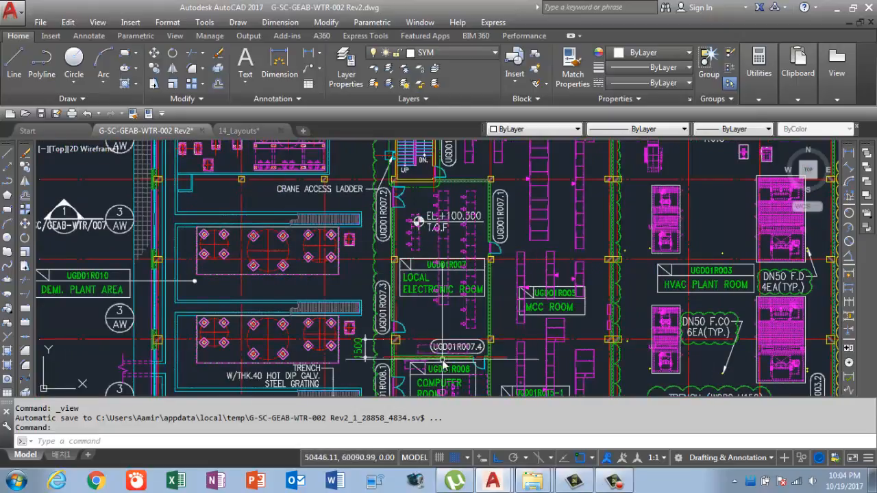
scroll(424, 309, up, 6)
scroll(380, 307, down, 5)
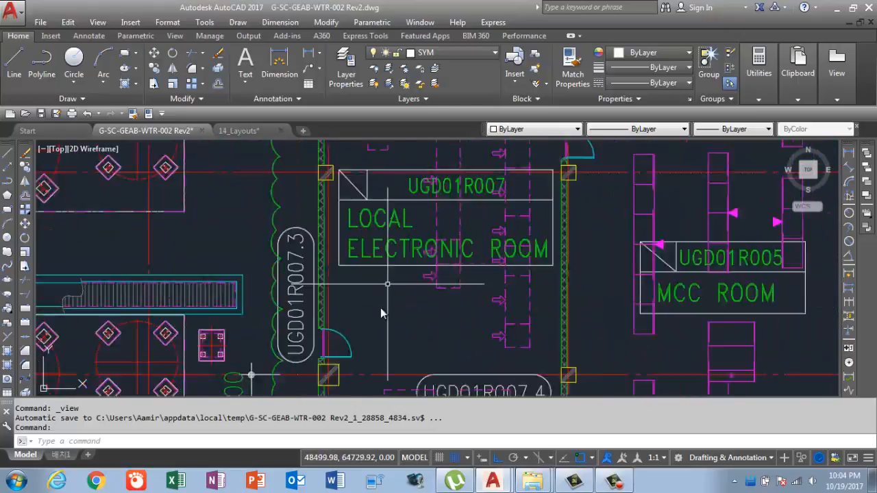
scroll(378, 272, up, 4)
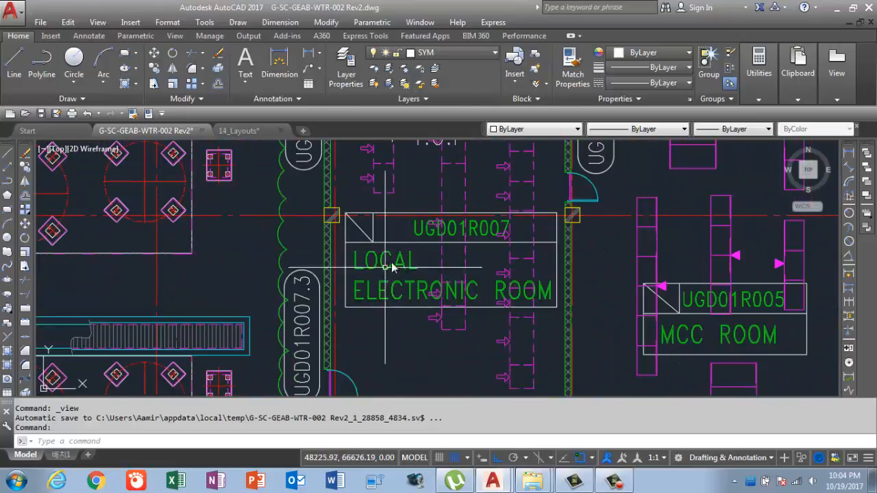
scroll(356, 196, down, 5)
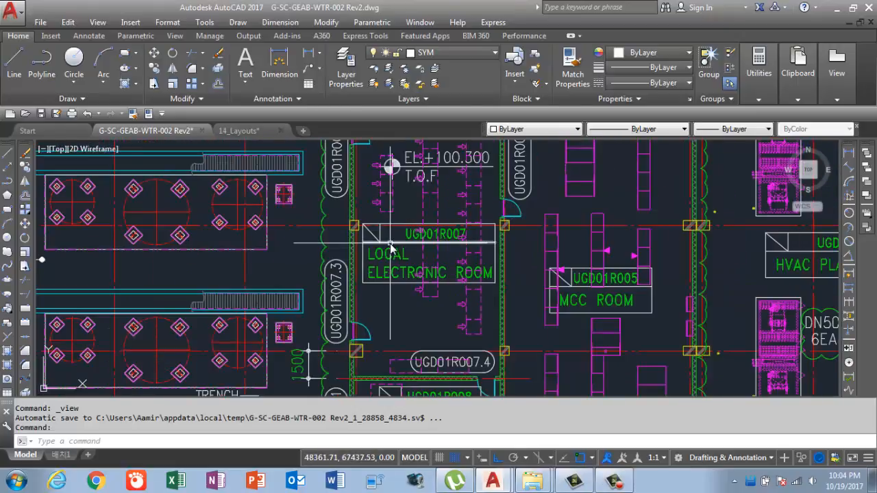
scroll(356, 195, up, 5)
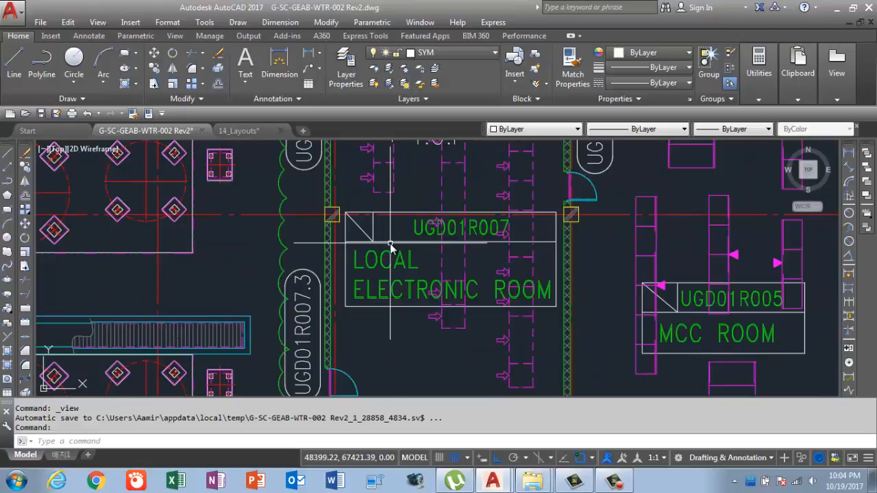
- Start a new named view called Local Electric Room, with the view category set to <None>
click(58, 149)
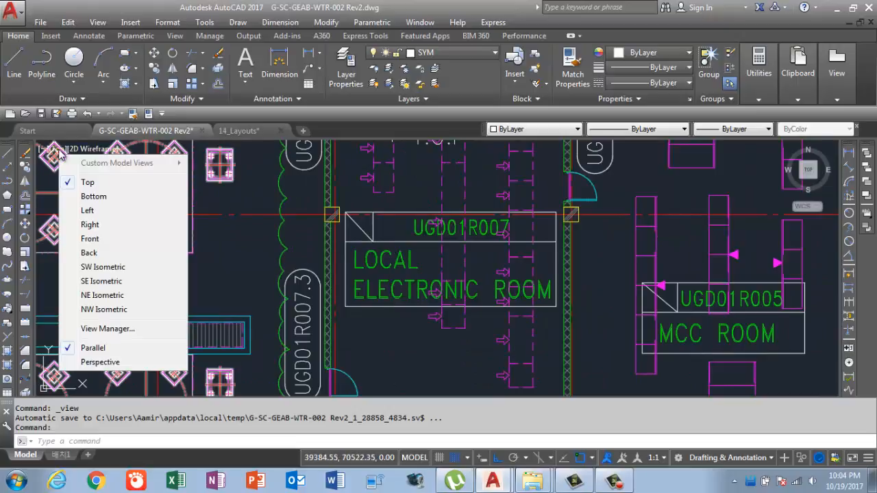
click(108, 329)
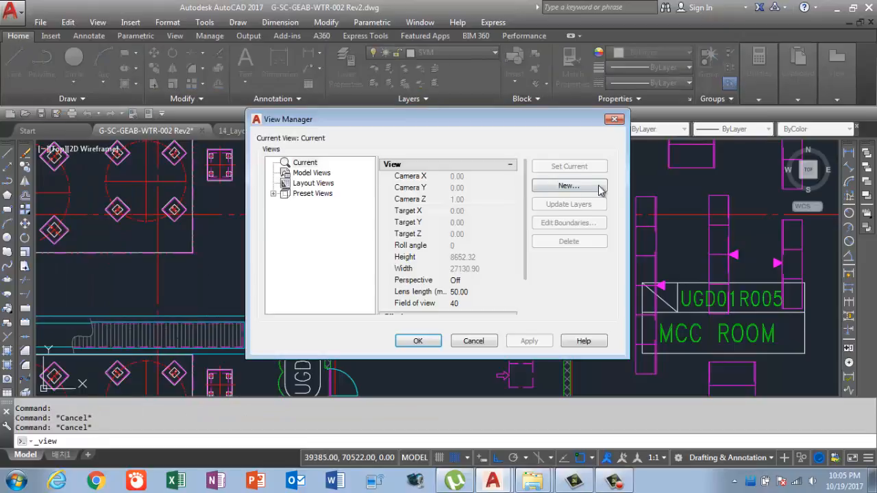
click(598, 186)
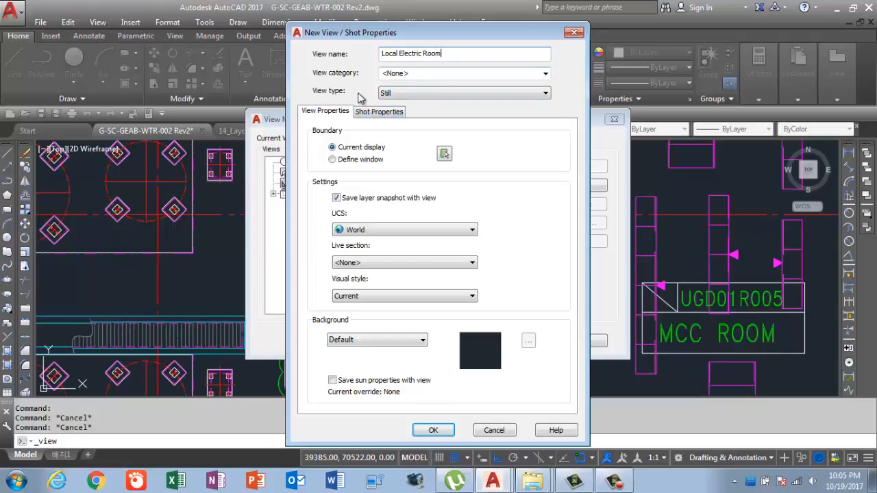
click(518, 74)
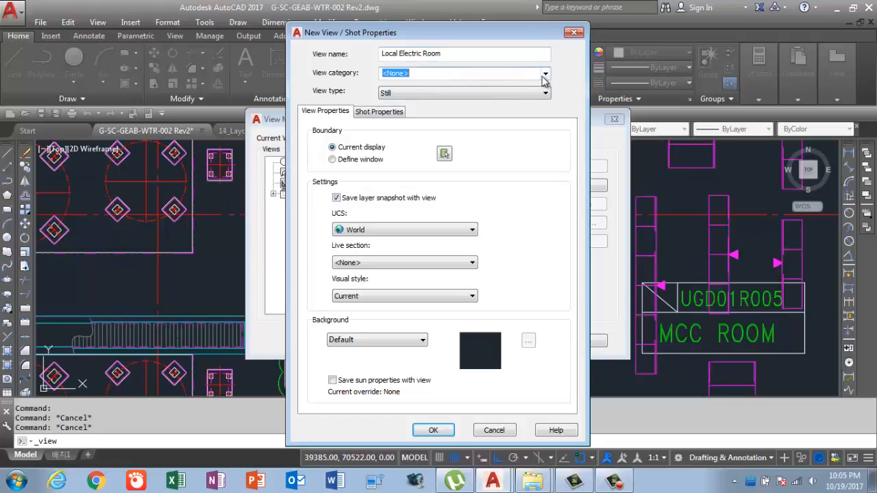
click(545, 74)
click(521, 87)
- Define the view's boundary as a window around the UGD01R007 Local Electronic Room label and save the view
click(355, 161)
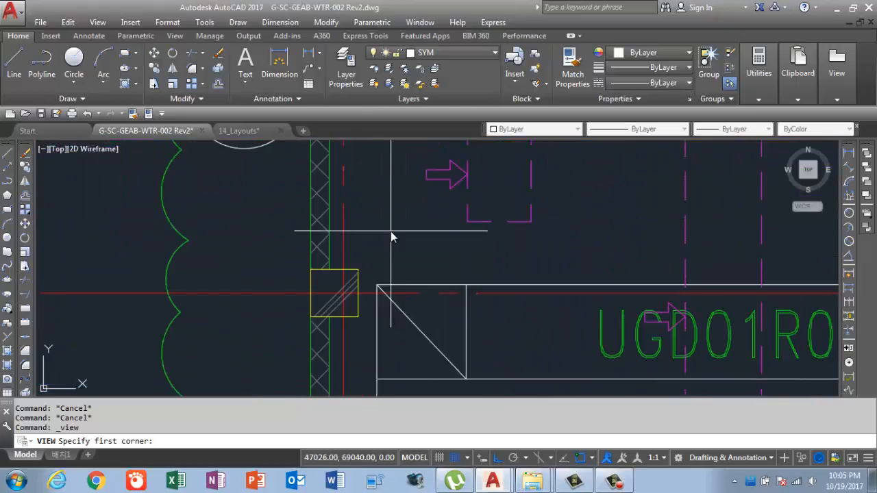
scroll(394, 234, up, 6)
click(348, 243)
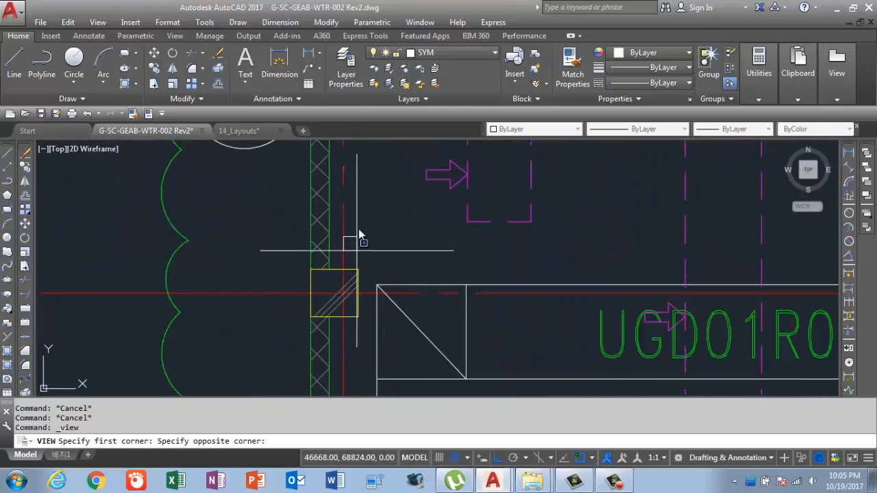
scroll(355, 234, down, 6)
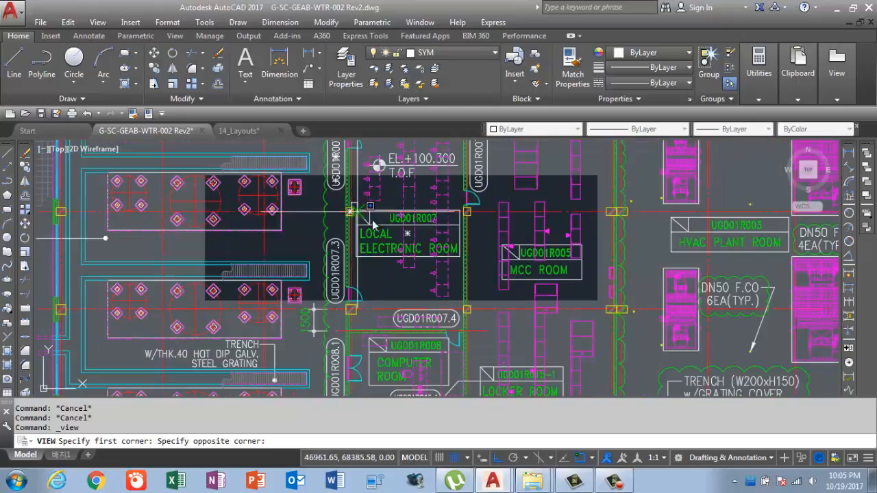
click(468, 269)
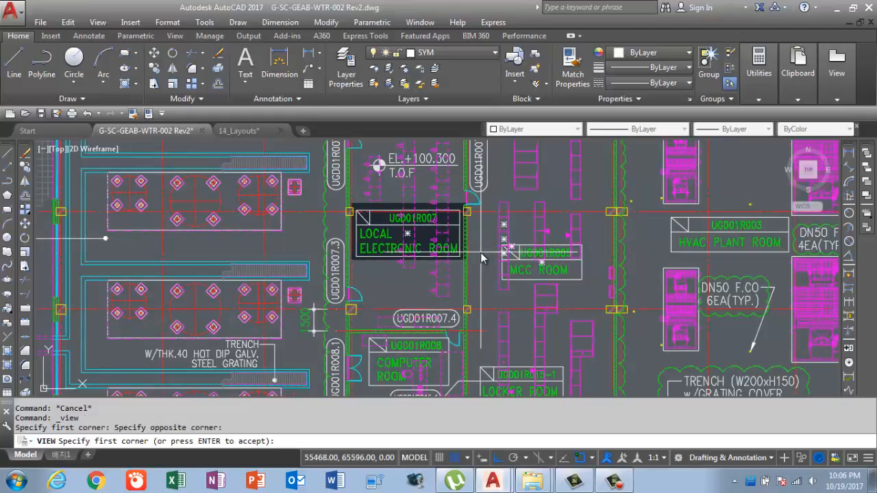
key(Return)
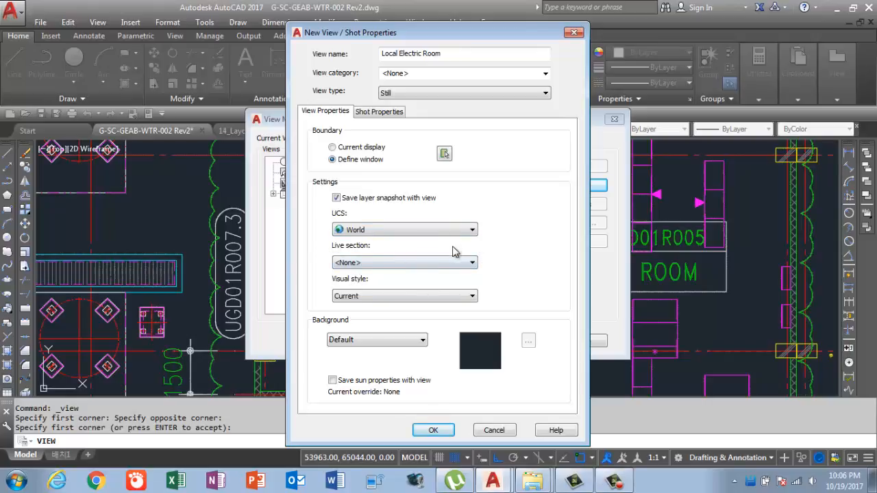
click(431, 431)
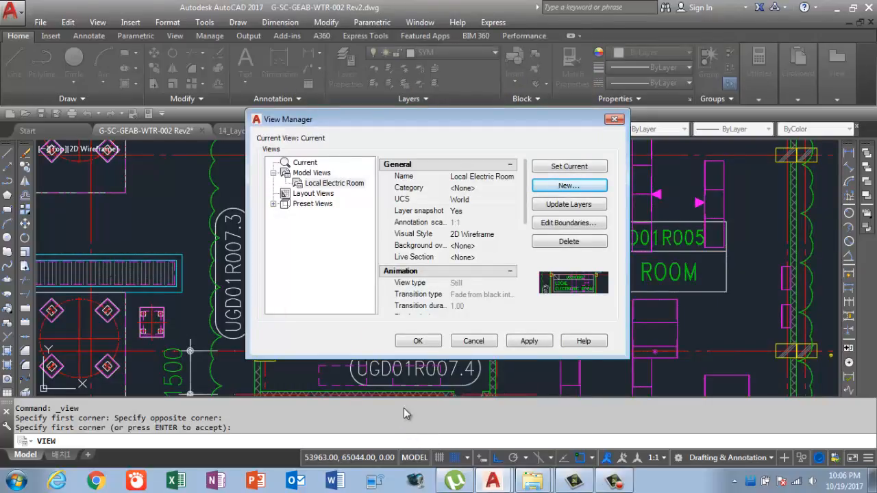
click(420, 341)
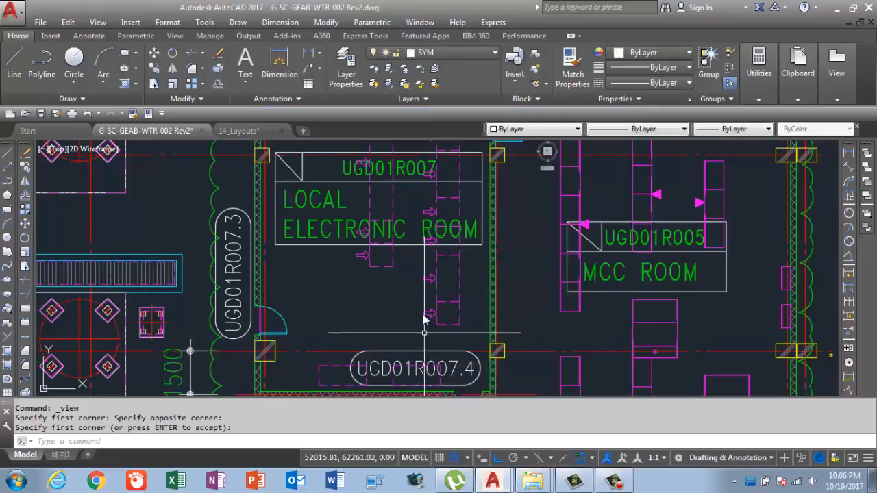
- Check the list of custom model views for the new Local Electric Room view
click(55, 152)
mouse_move(67, 163)
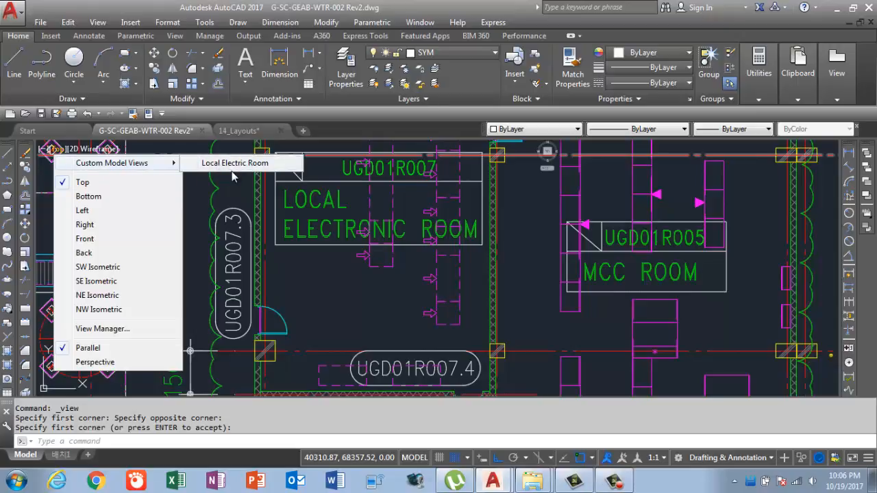
click(297, 274)
click(322, 290)
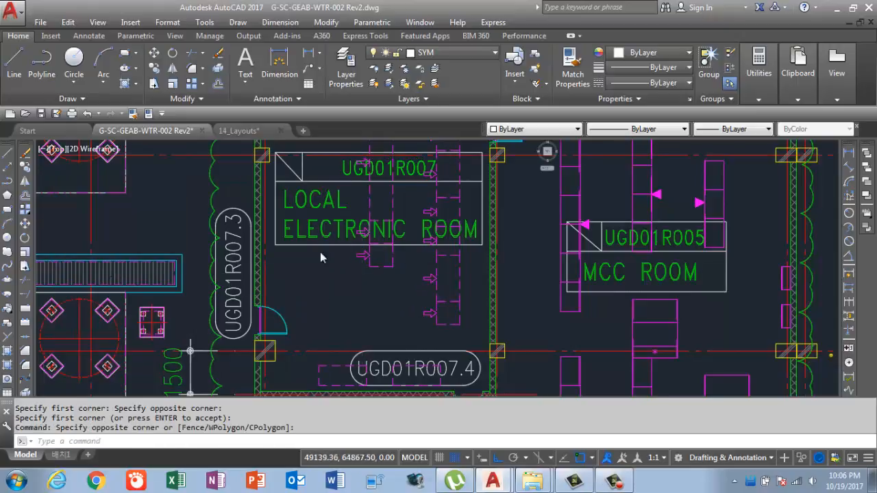
- Move out to the overall ground floor plan and restore the custom model view Local Electric Room
scroll(329, 270, down, 10)
scroll(609, 348, down, 4)
scroll(524, 350, up, 4)
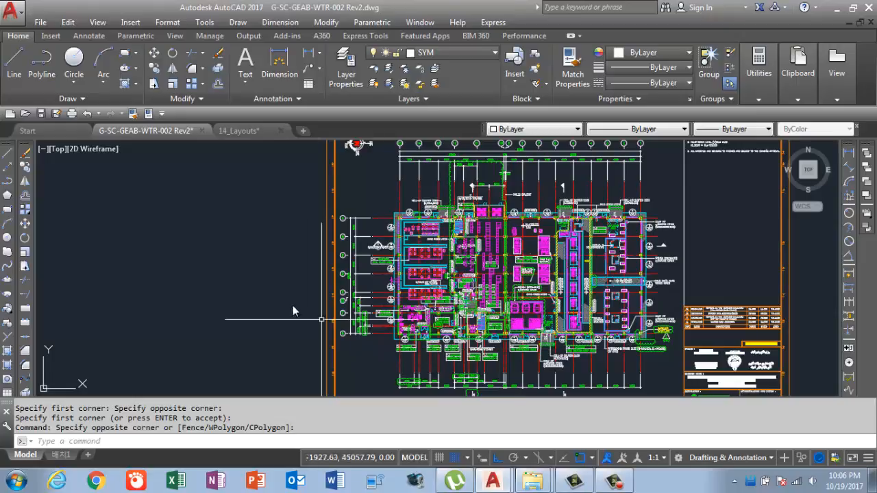
click(59, 150)
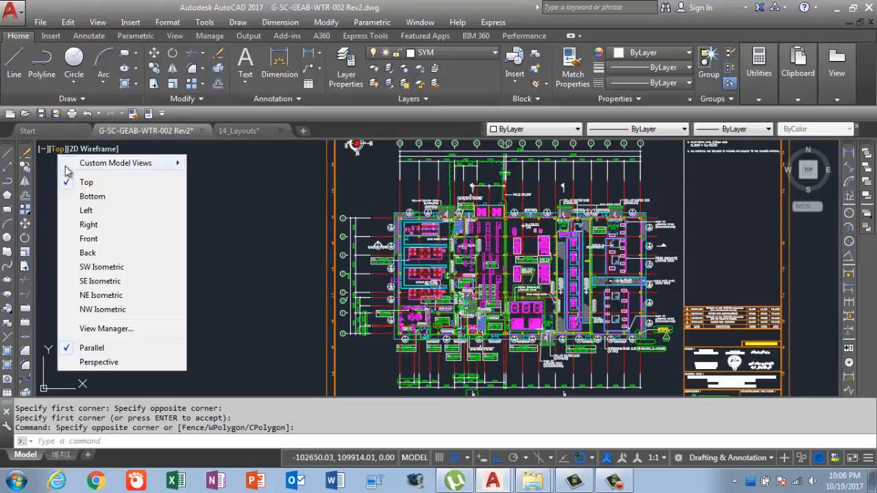
mouse_move(131, 170)
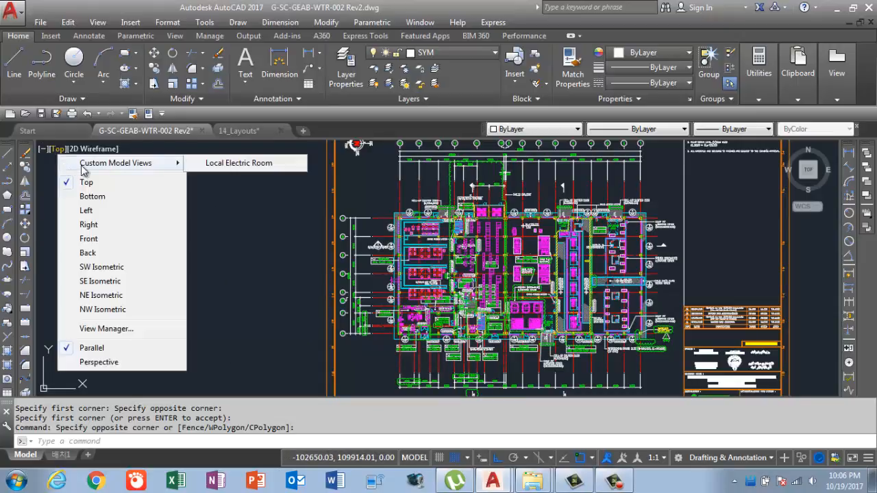
click(226, 165)
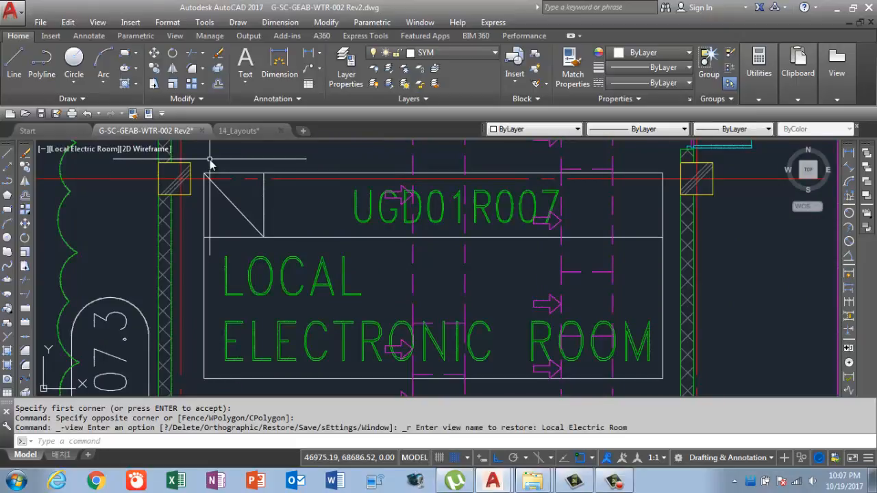
- Examine the ground floor plan around the air compressor room and locate the Lay Down Area above door UGD01R004.1
scroll(333, 320, down, 10)
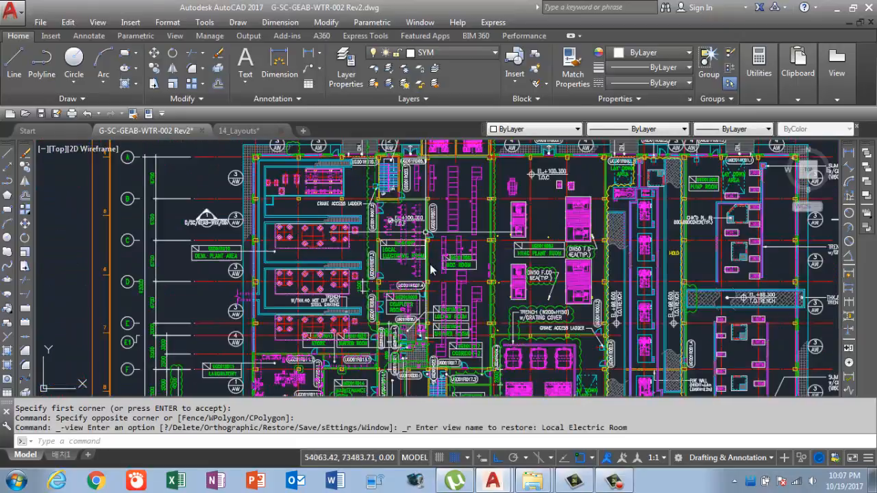
middle_drag(490, 378, 366, 281)
scroll(367, 281, up, 5)
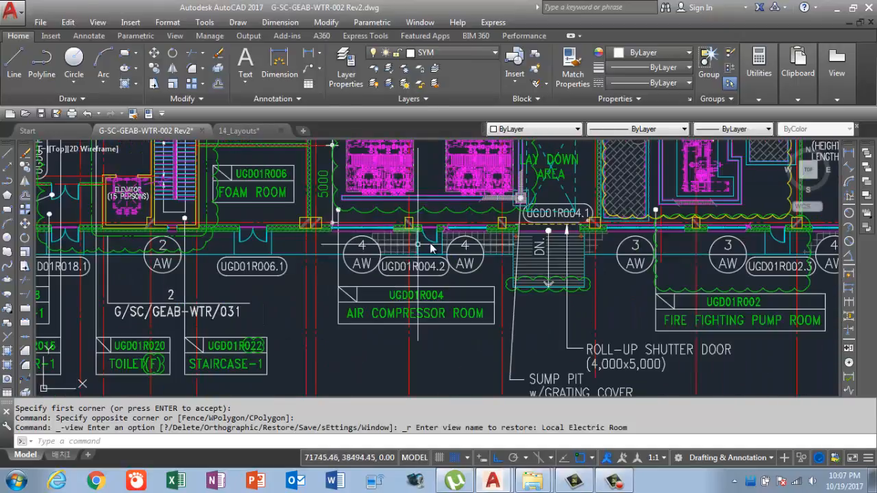
scroll(421, 263, down, 5)
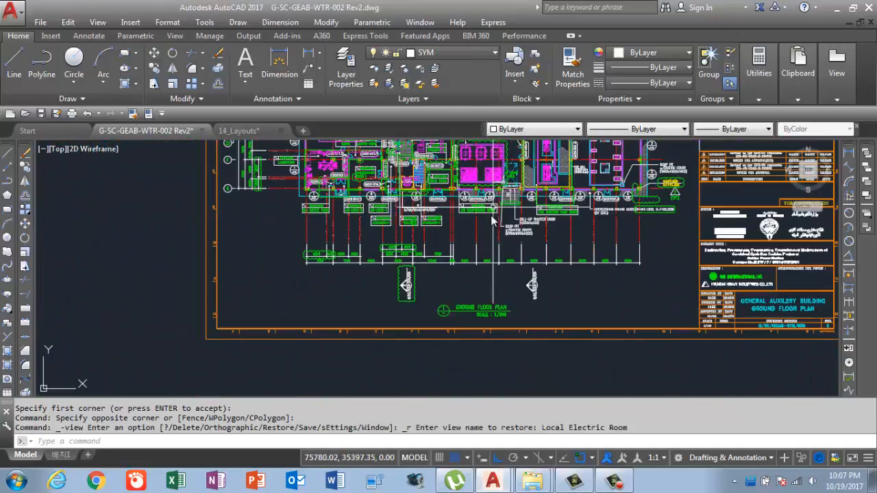
scroll(411, 254, up, 2)
scroll(397, 219, down, 5)
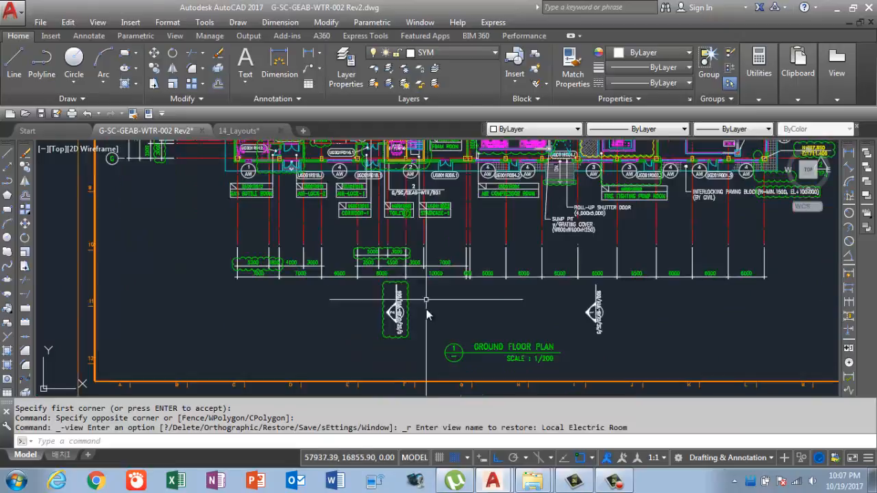
scroll(394, 206, up, 6)
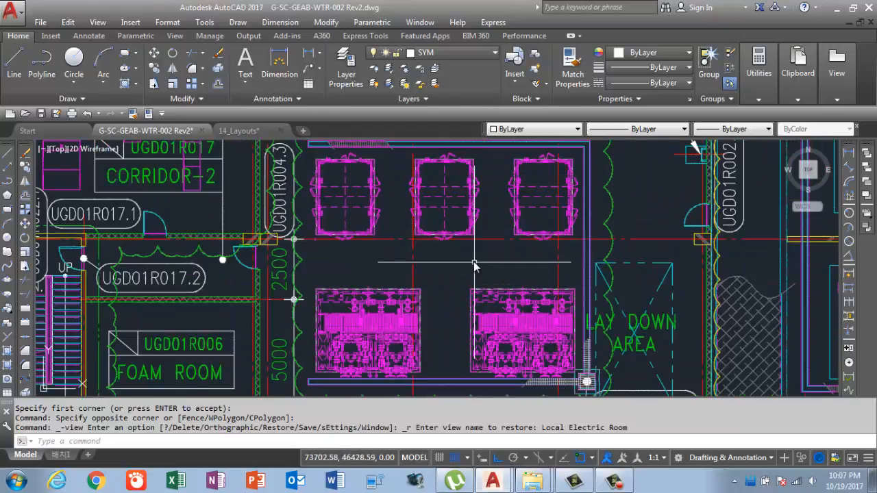
scroll(306, 180, up, 1)
scroll(303, 176, down, 1)
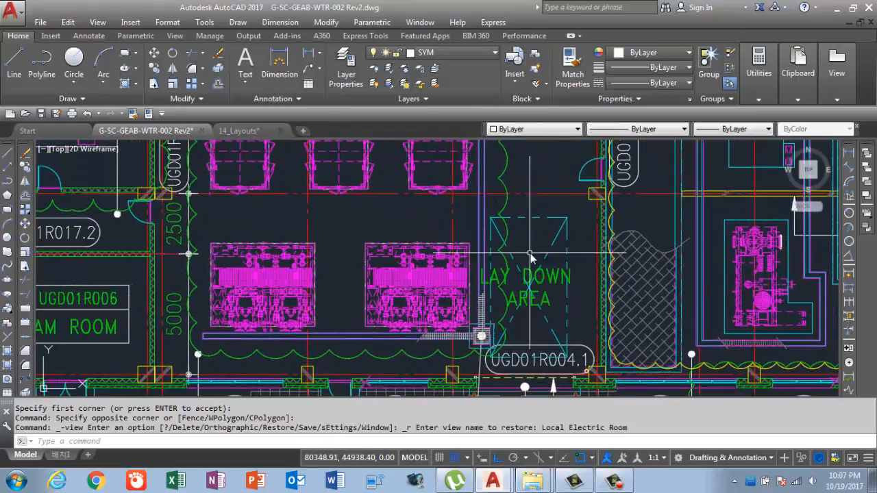
scroll(560, 261, down, 2)
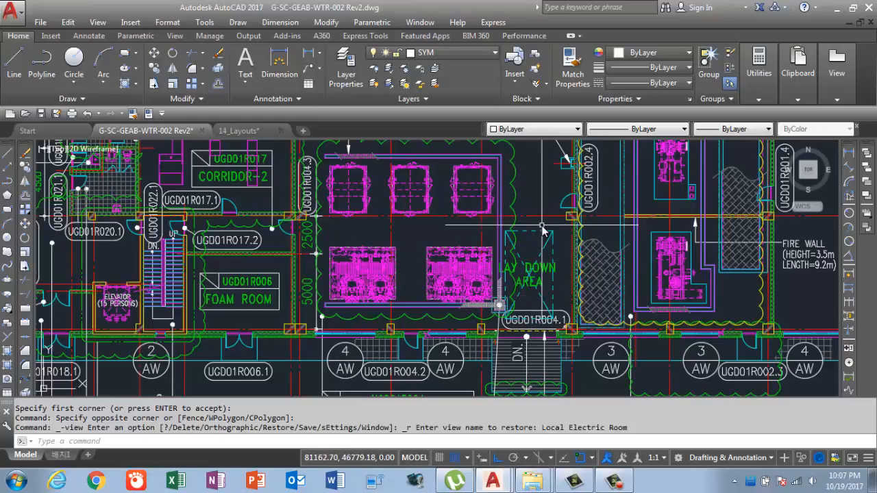
- Start another new named view in the View Manager and name it Lay Down
click(59, 150)
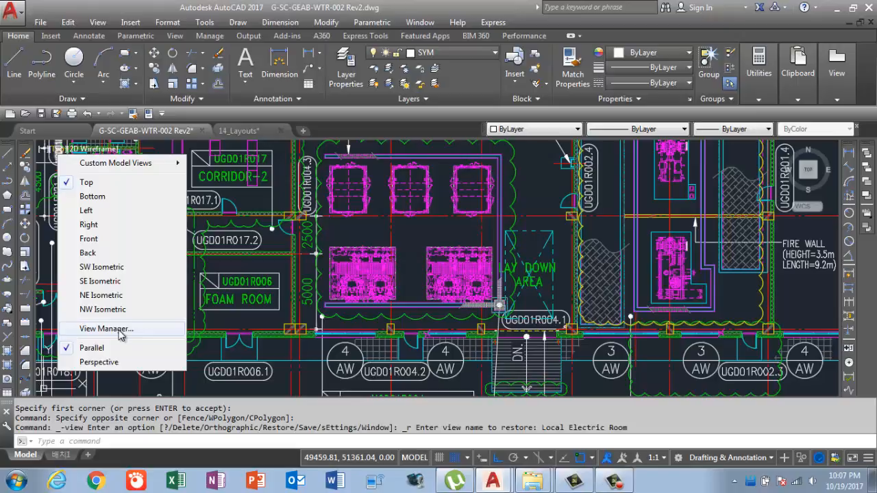
click(106, 329)
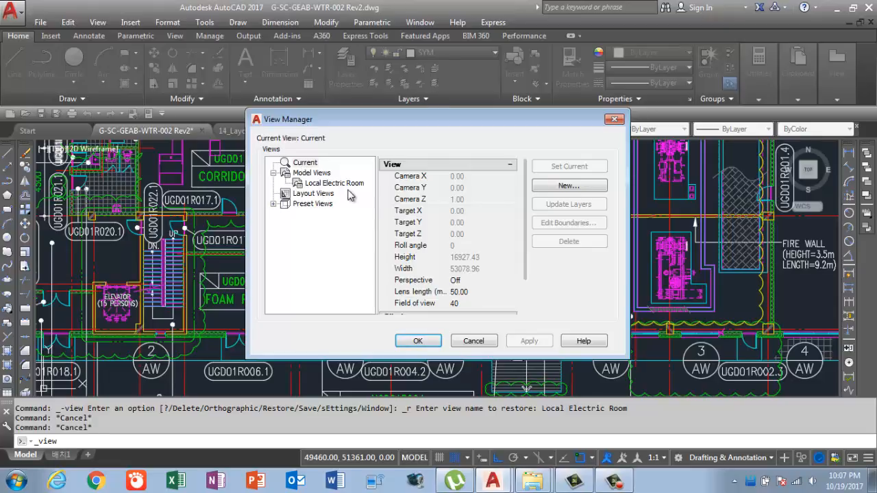
click(562, 190)
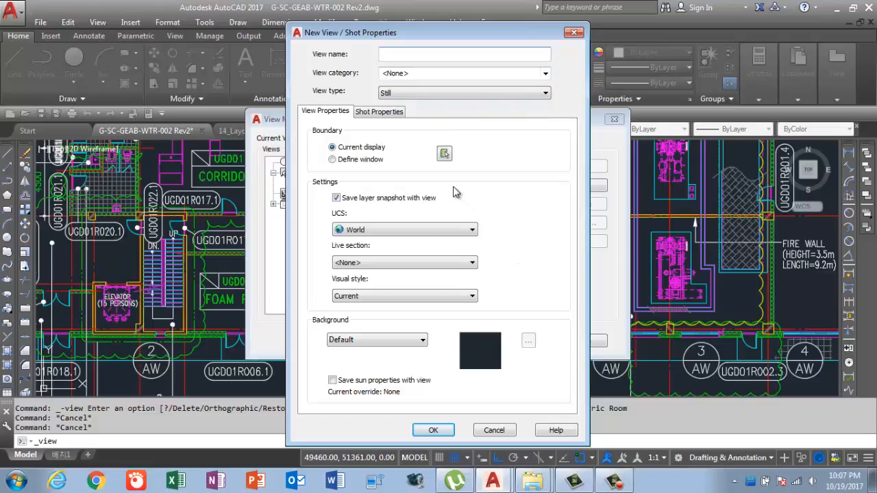
text(Lay Down)
- Define the Lay Down view's boundary as a window enclosing the Lay Down Area down to the UGD01R004.1 door tag
click(443, 154)
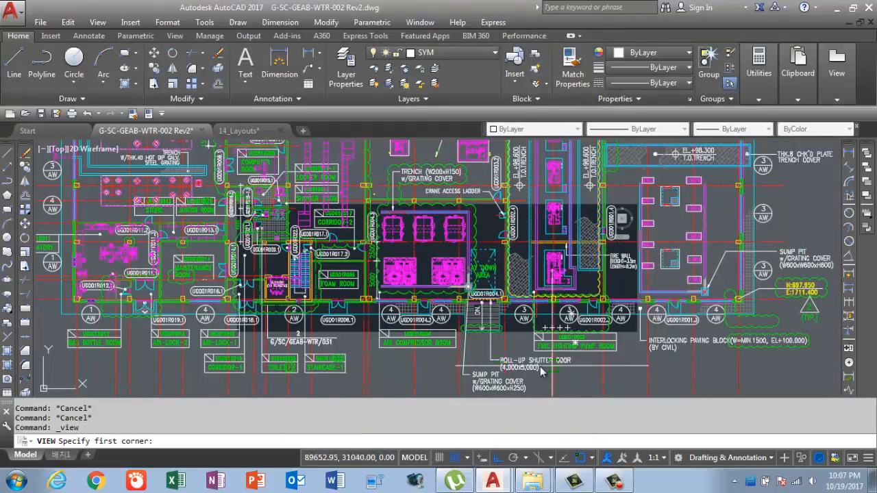
scroll(496, 313, up, 2)
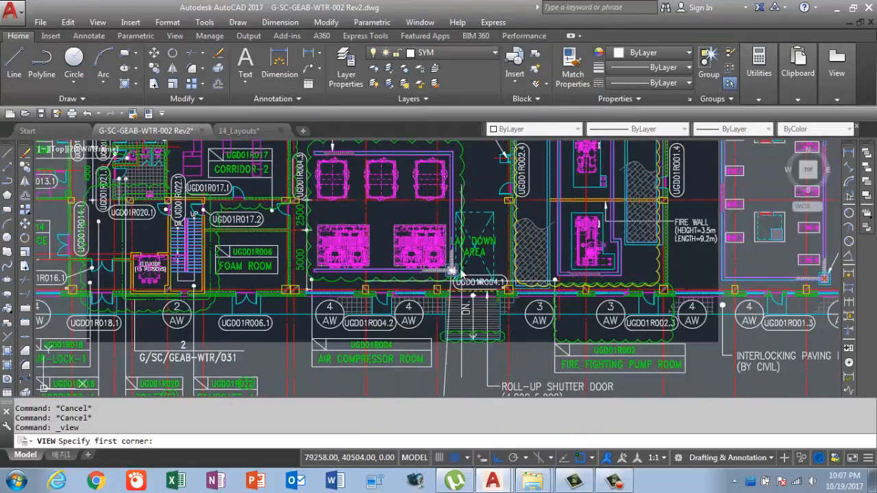
scroll(444, 215, up, 5)
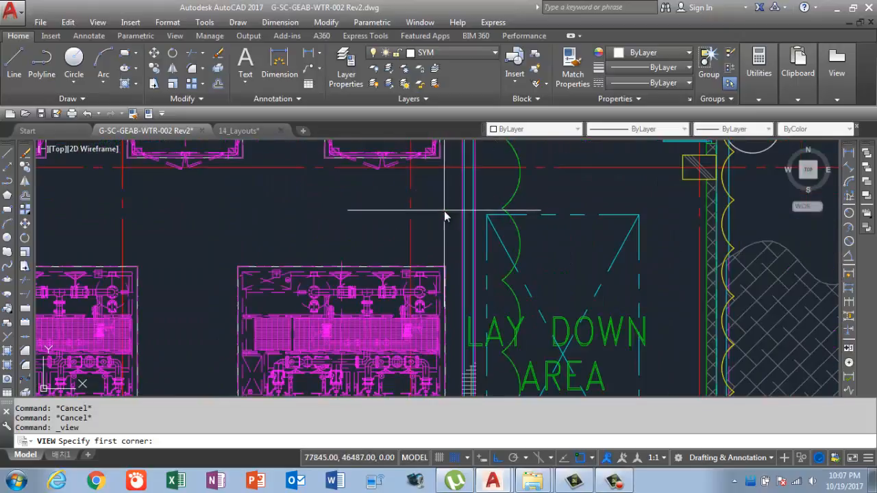
click(444, 209)
scroll(610, 284, down, 4)
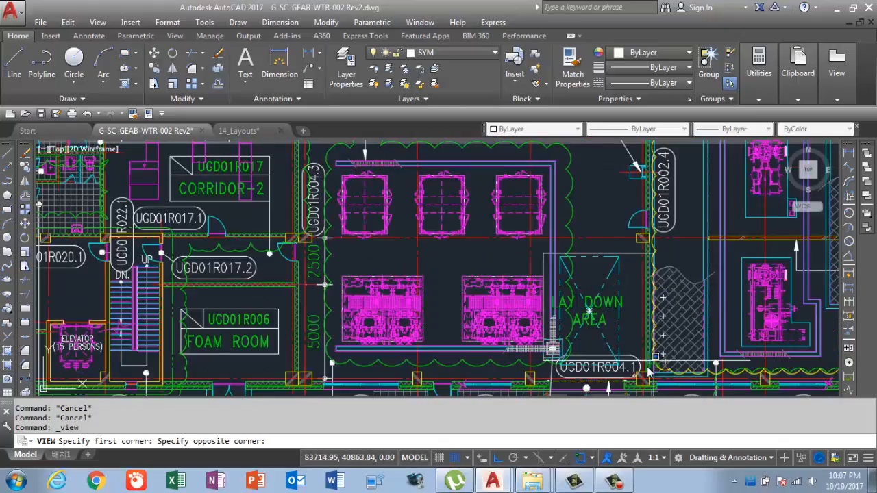
middle_drag(627, 346, 605, 255)
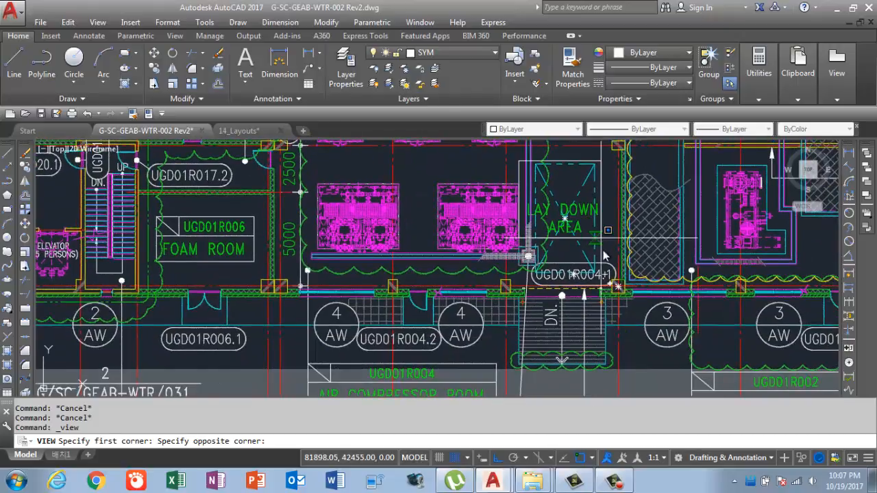
scroll(615, 291, up, 2)
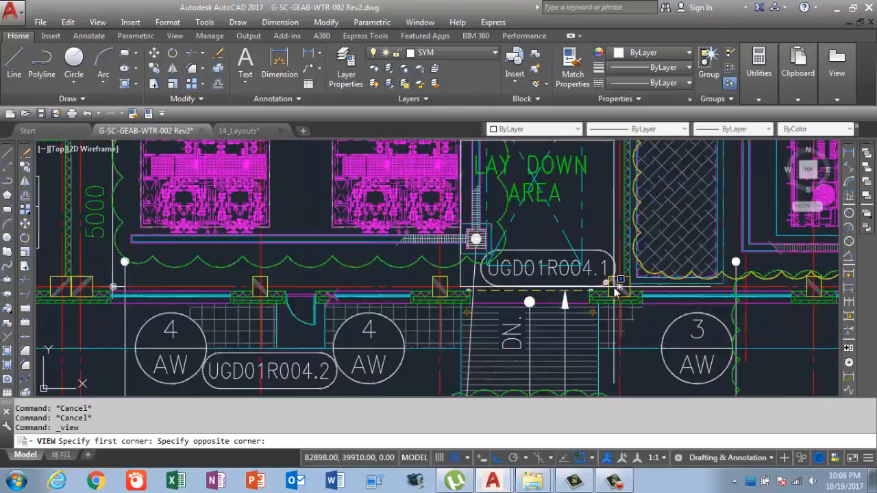
scroll(615, 291, up, 2)
click(610, 292)
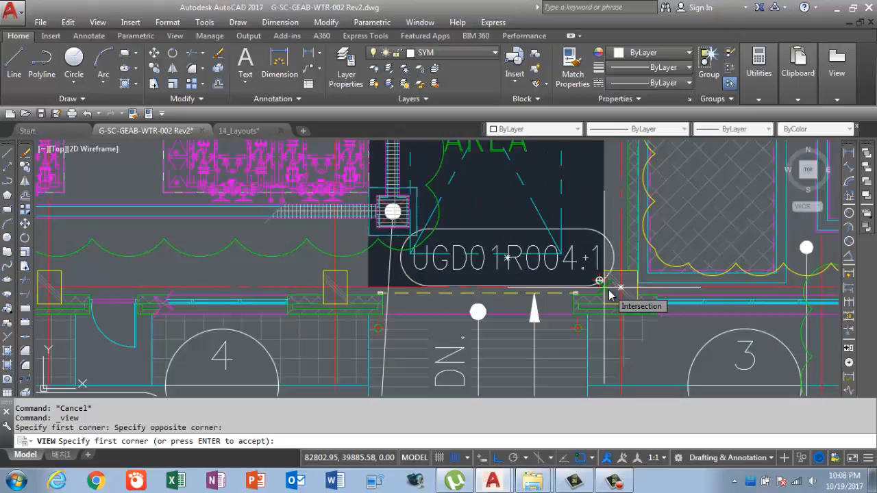
key(Return)
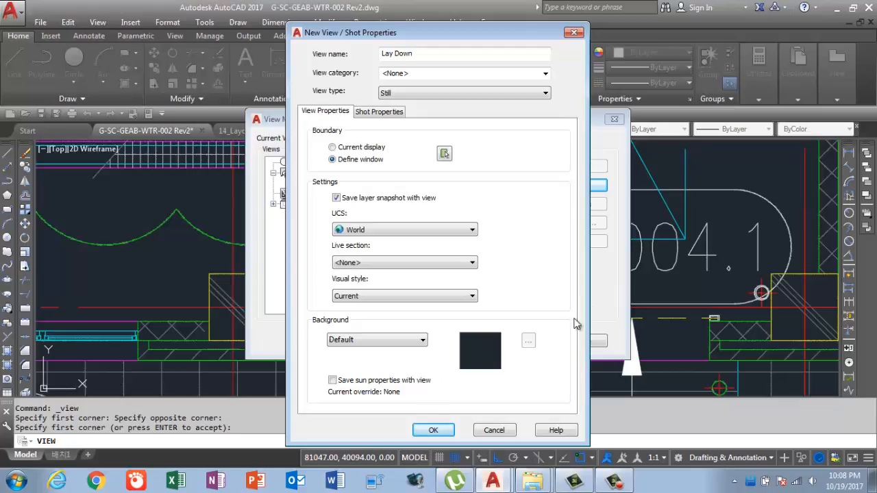
- Save the Lay Down view definition with its current settings and close the View Manager
click(437, 429)
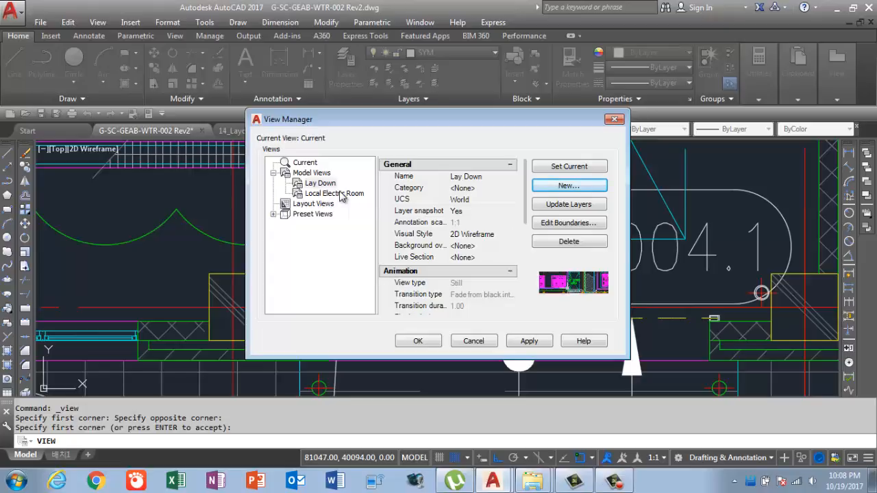
click(435, 341)
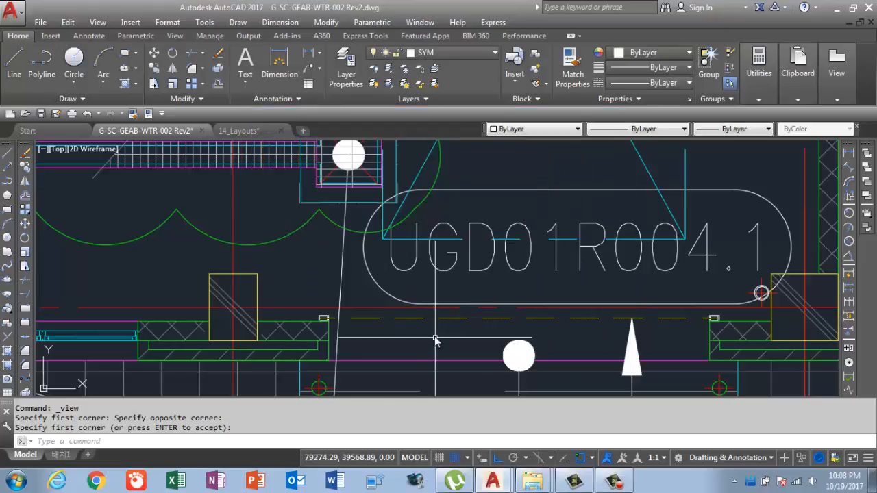
- Move far out and away from the ground floor plan and restore the custom model view Lay Down
scroll(358, 246, down, 10)
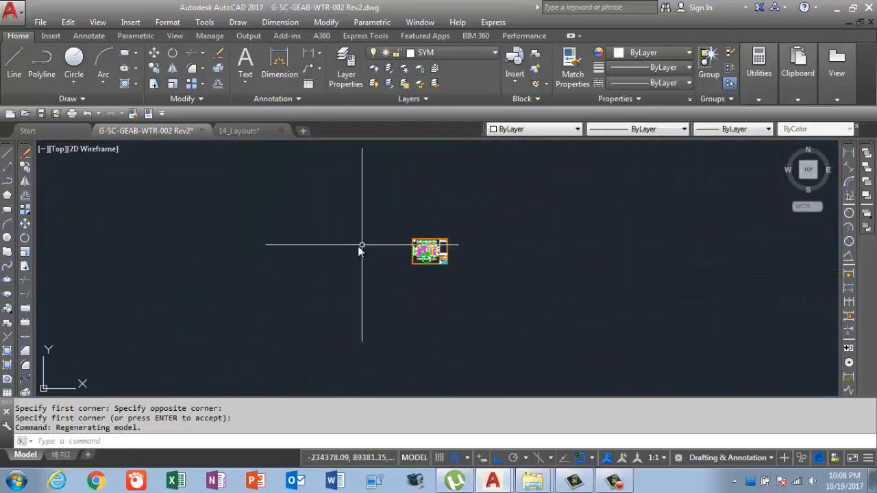
mouse_move(427, 274)
middle_down()
mouse_move(774, 334)
mouse_move(846, 336)
middle_up()
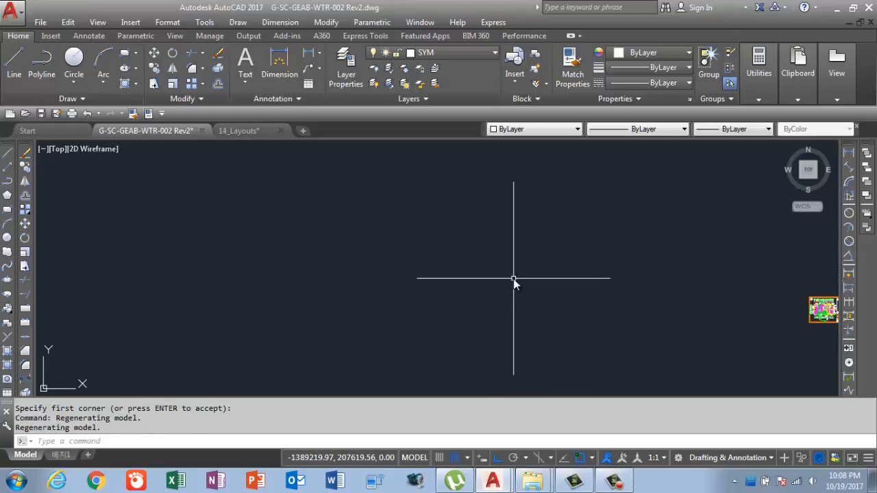
click(54, 152)
mouse_move(68, 162)
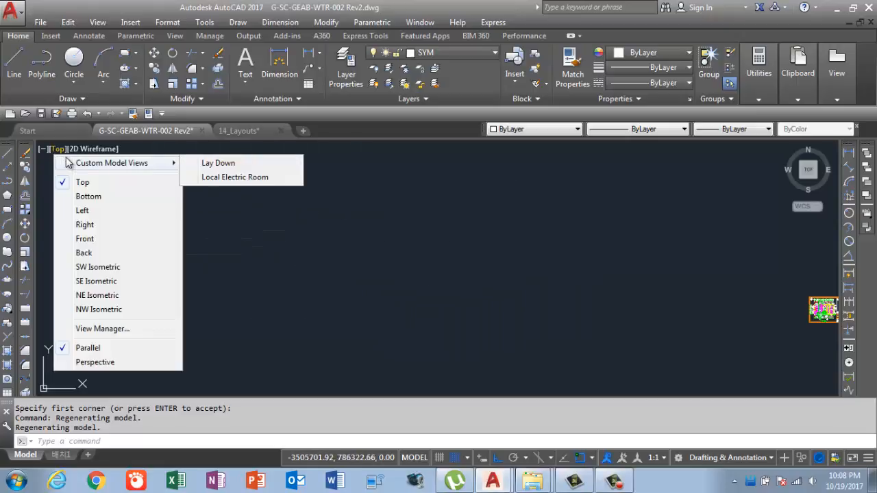
click(233, 164)
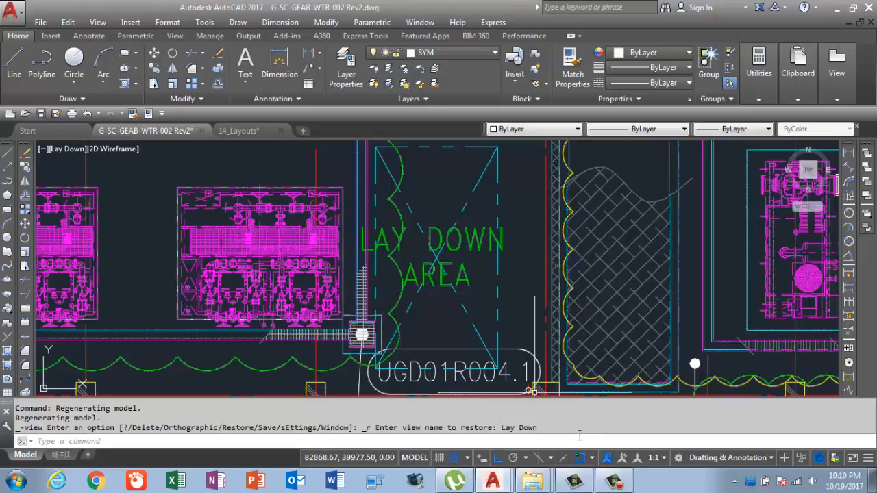
click(607, 481)
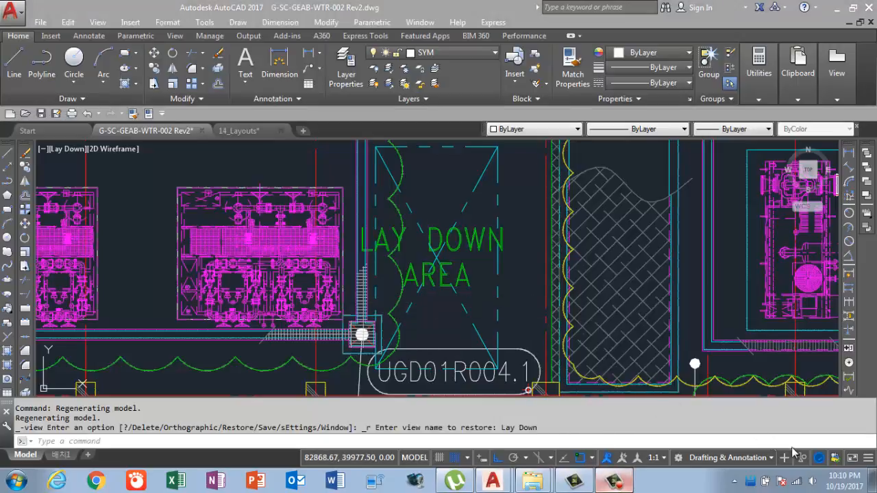